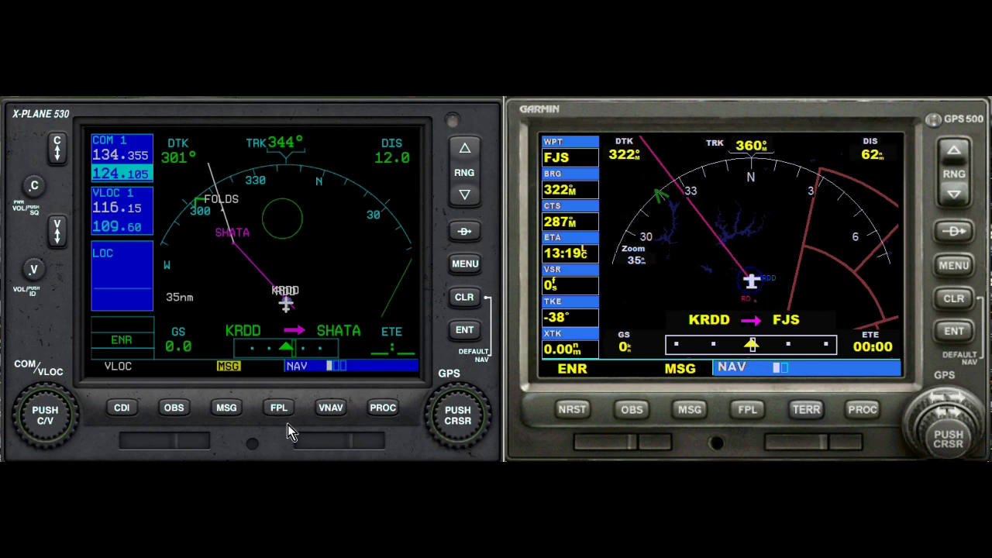
# Show the 530's KRDD/KPDX flight plan and answer No to removing waypoint SHATA.
pyautogui.click(278, 408)
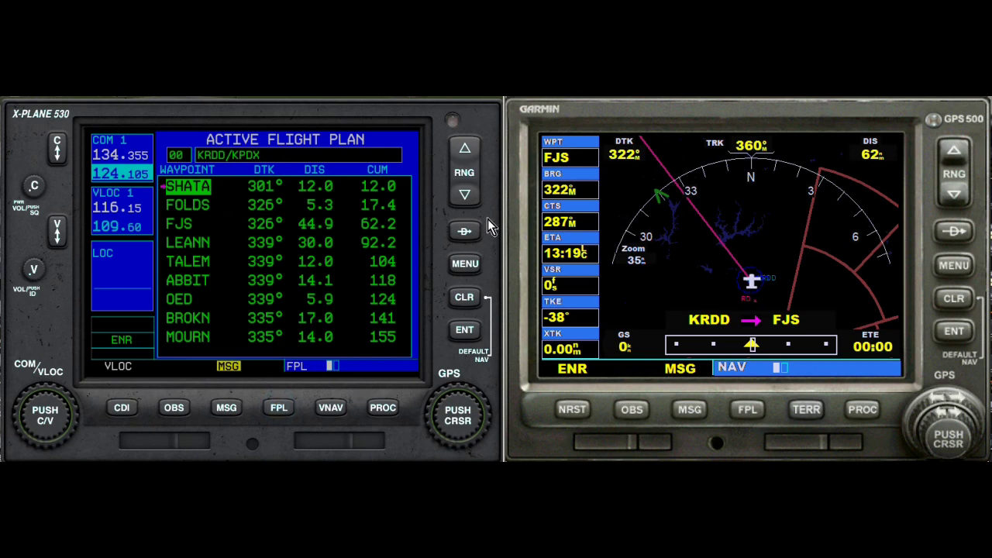
pyautogui.click(467, 298)
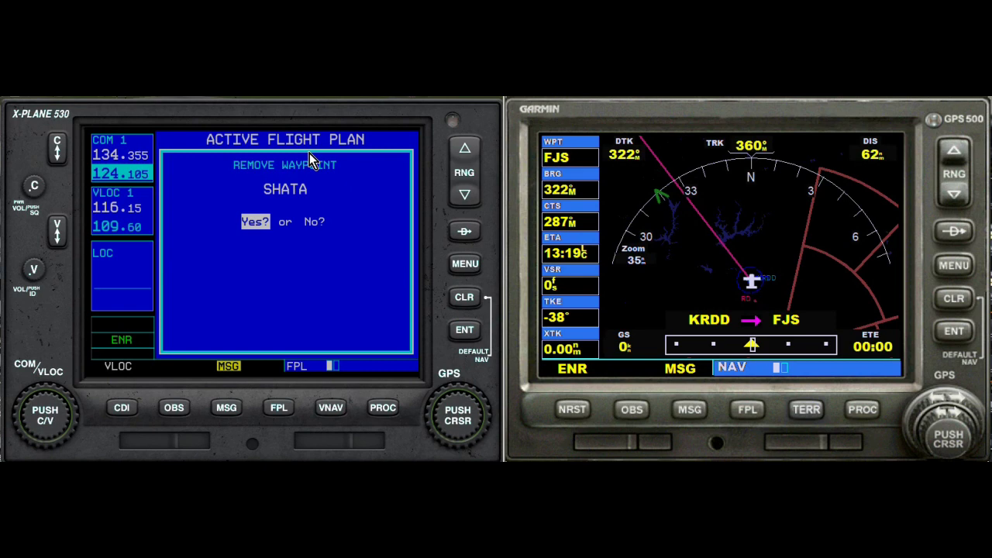
pyautogui.click(478, 416)
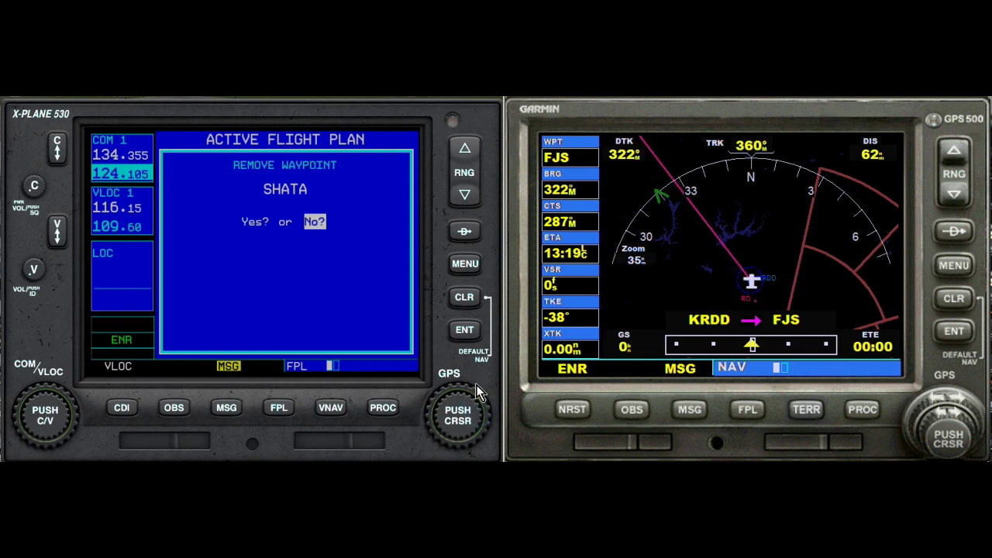
pyautogui.click(466, 331)
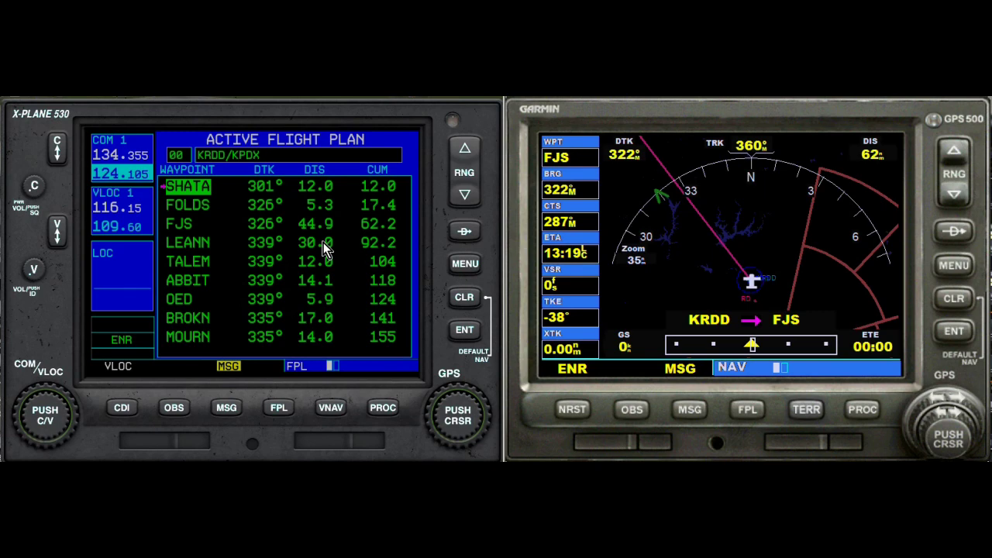
pyautogui.click(279, 408)
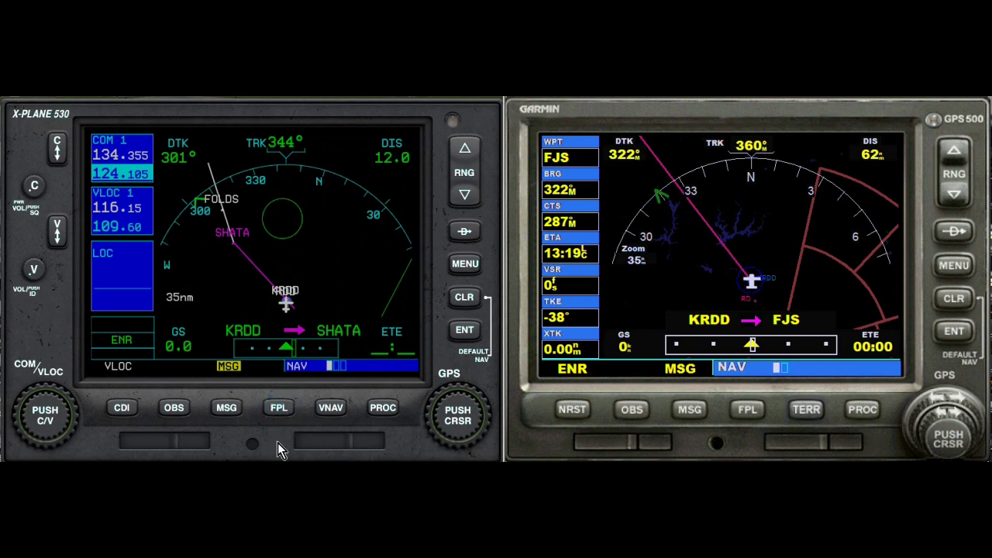
pyautogui.click(279, 409)
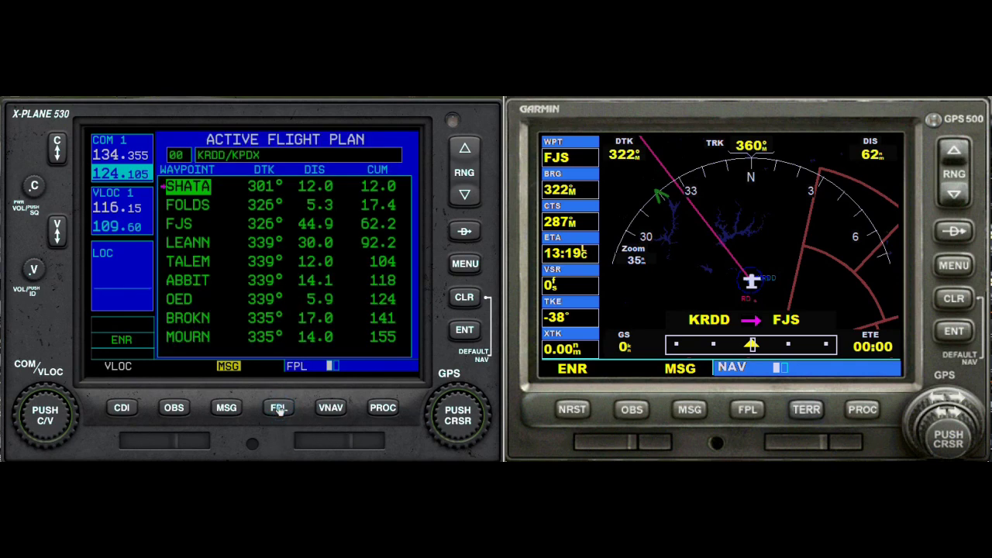
pyautogui.click(458, 417)
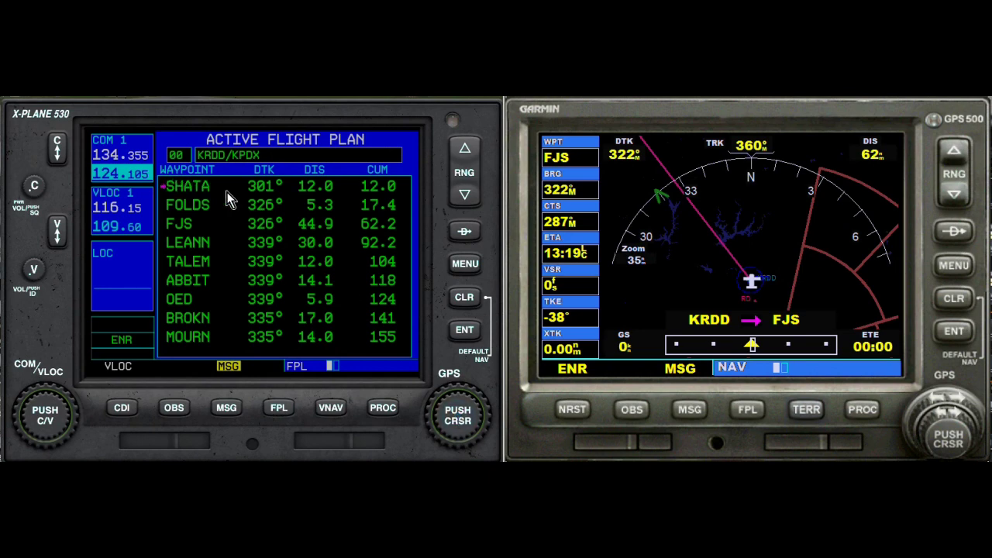
pyautogui.click(465, 264)
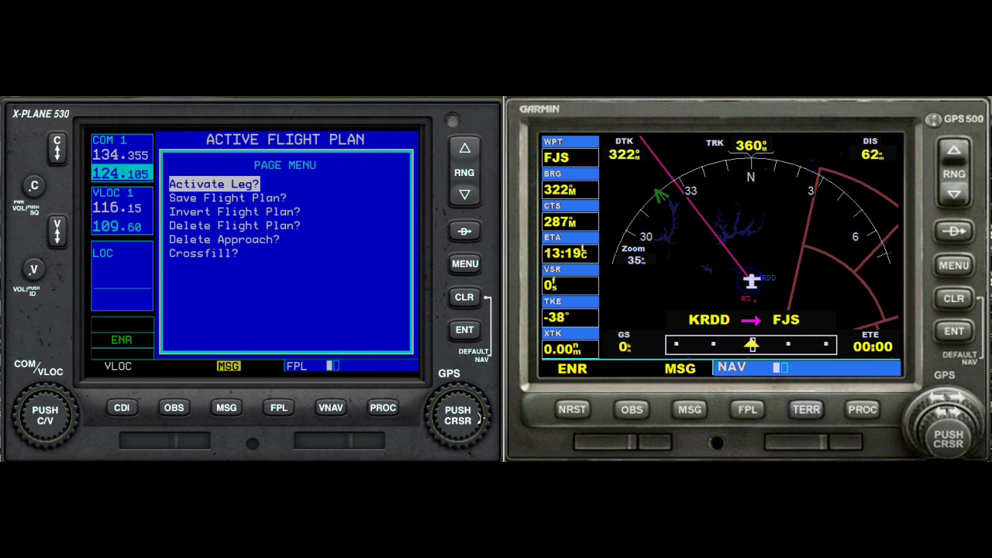
pyautogui.click(481, 417)
pyautogui.click(480, 417)
pyautogui.click(481, 417)
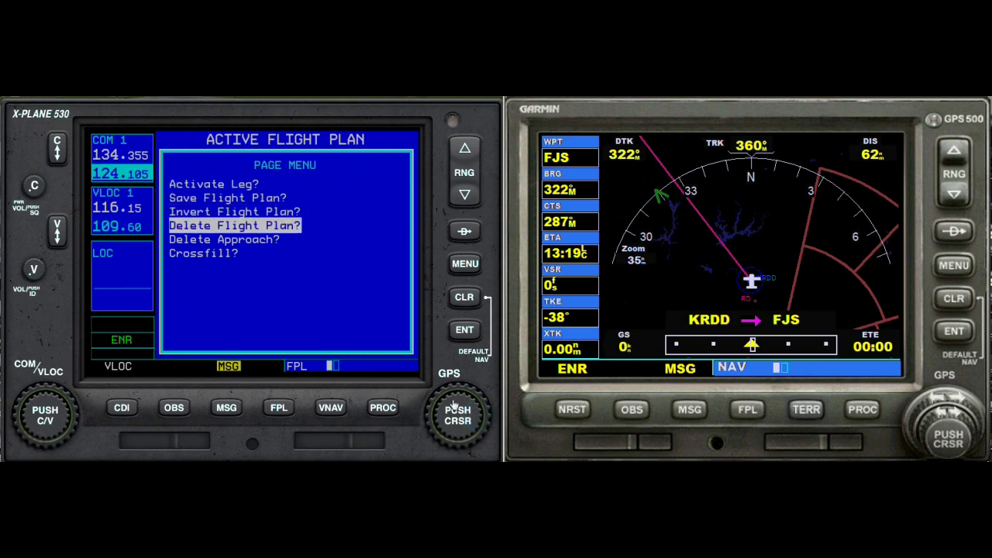
pyautogui.click(464, 297)
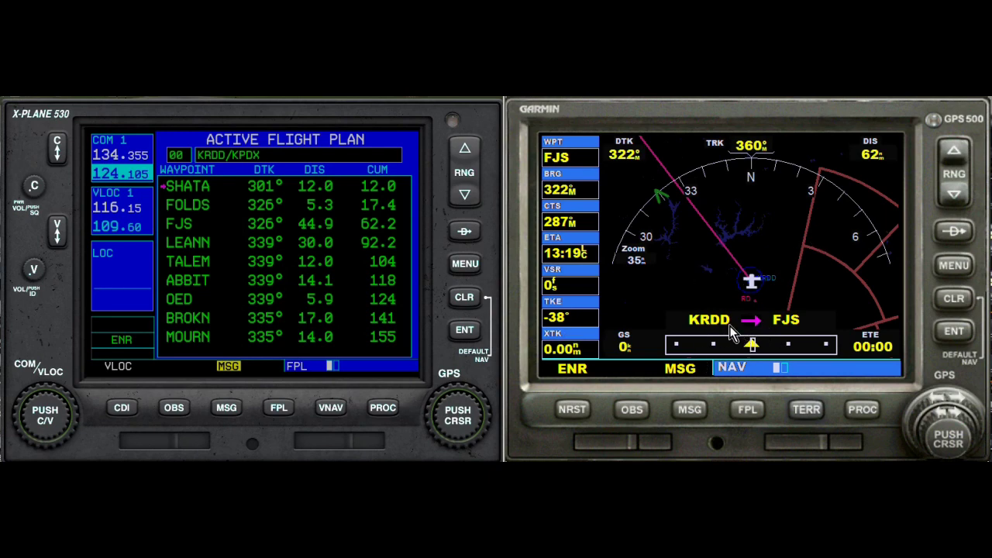
# Leave the KRDD/KPDX flight plan for the 530's arc navigation page.
pyautogui.click(276, 413)
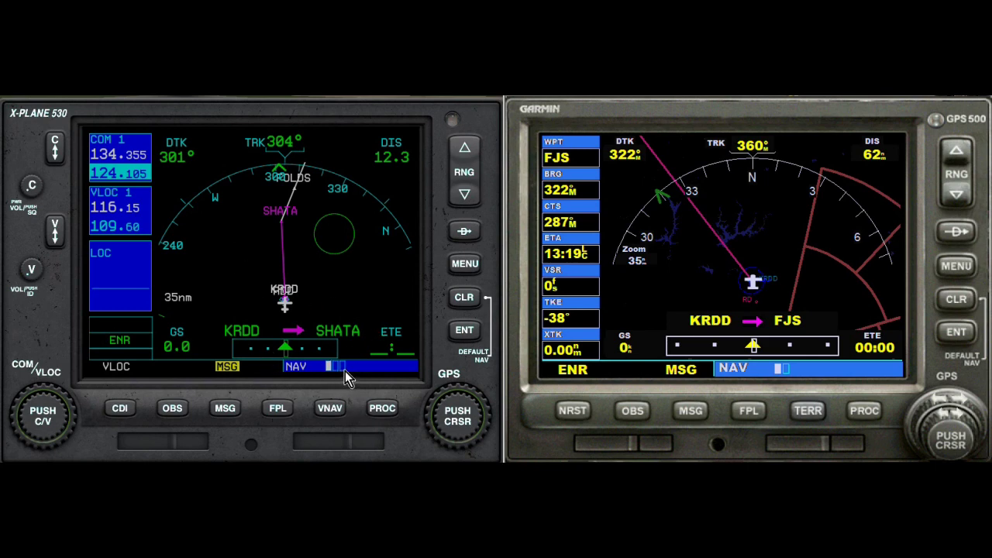
# Cycle the 530 through full map and vertical navigation pages back to arc, then show the flight plan.
pyautogui.click(480, 414)
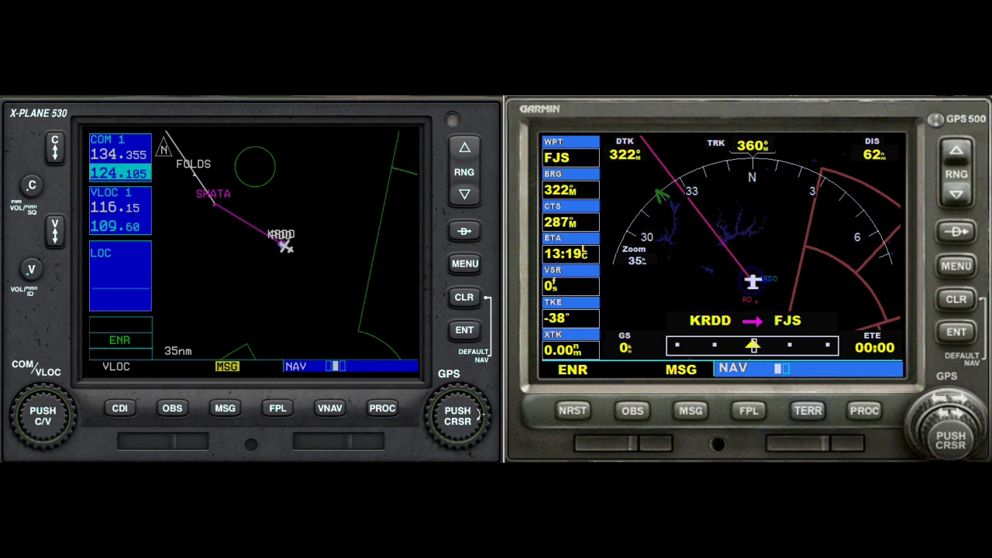
pyautogui.click(480, 414)
pyautogui.click(452, 419)
pyautogui.click(452, 418)
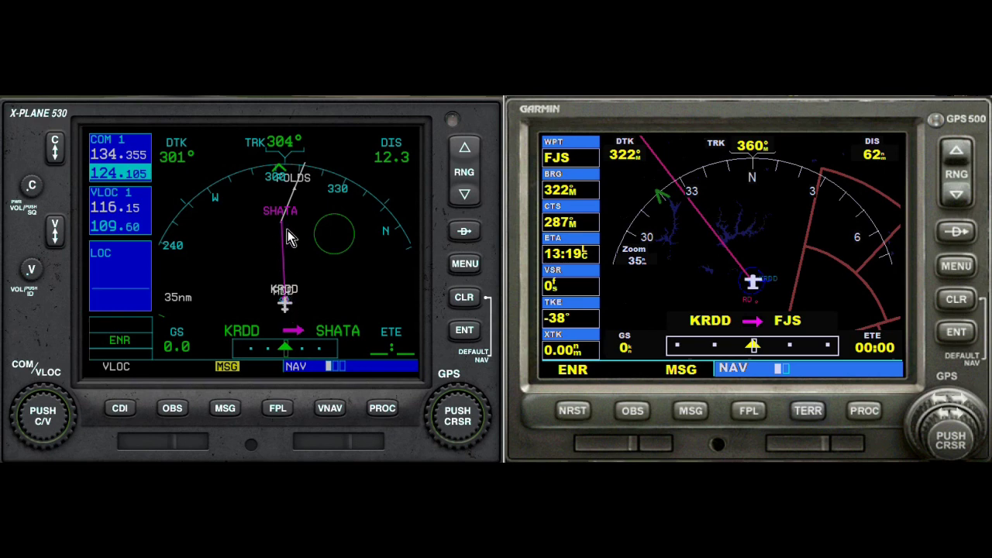
pyautogui.click(278, 408)
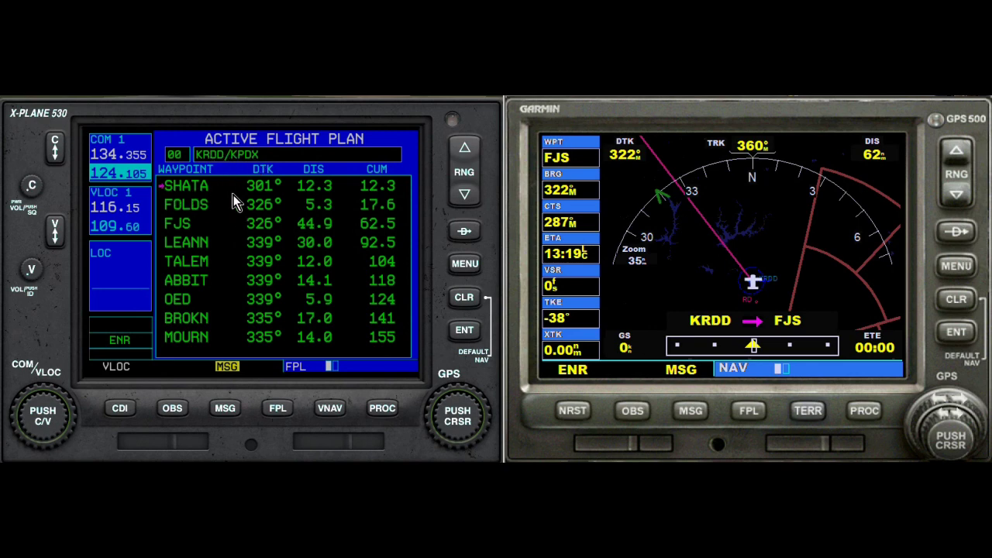
# Exit the KRDD/KPDX flight plan back to the 530's arc map.
pyautogui.click(278, 407)
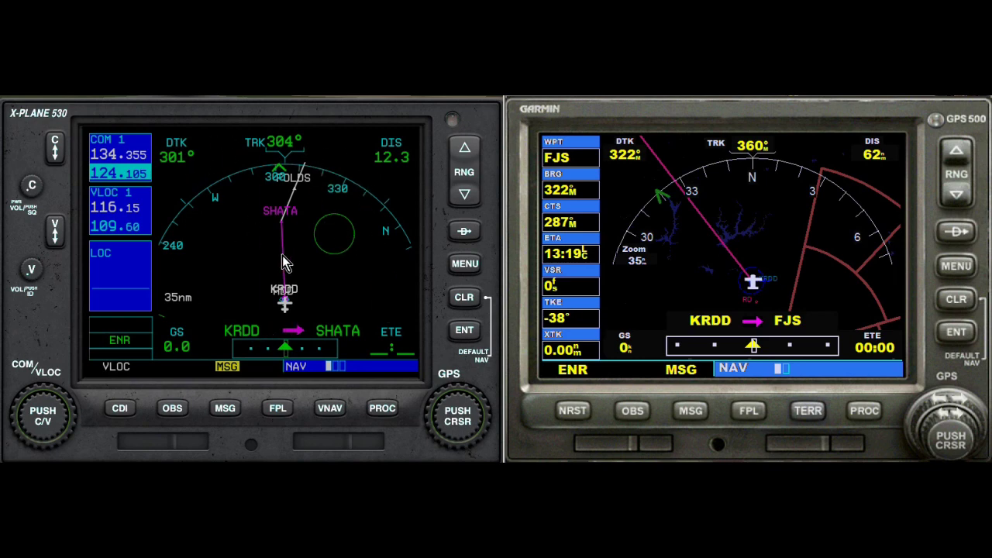
# Cycle the 530 arc map through declutter levels 1, 2 and full detail, ending at 35nm-3.
pyautogui.click(465, 297)
pyautogui.click(465, 299)
pyautogui.click(464, 299)
pyautogui.click(464, 301)
pyautogui.click(463, 300)
pyautogui.click(464, 299)
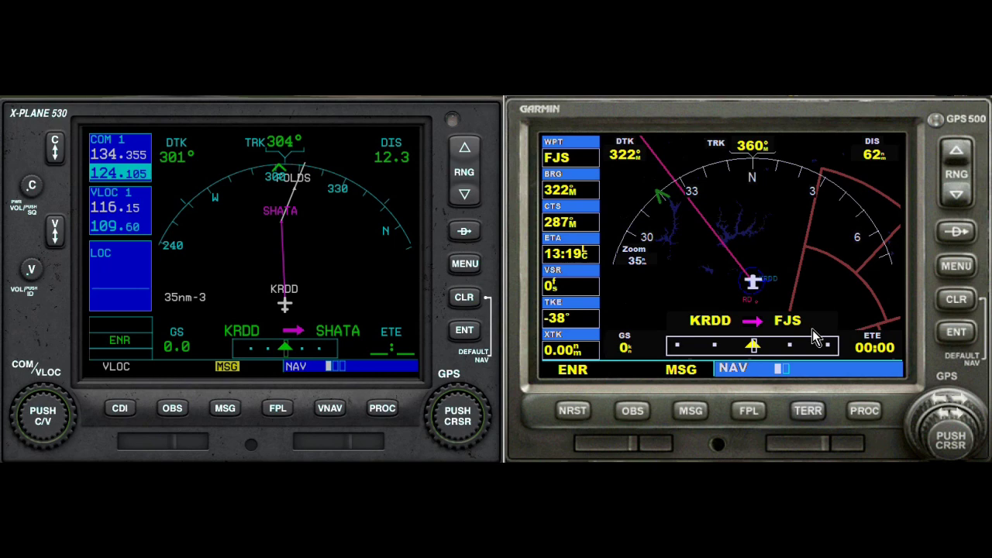
pyautogui.click(745, 409)
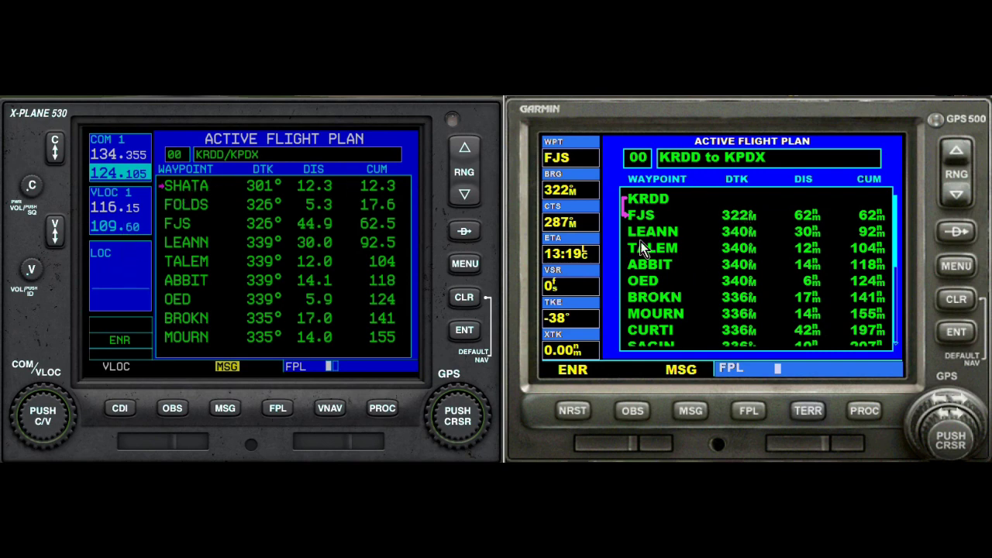
pyautogui.click(276, 408)
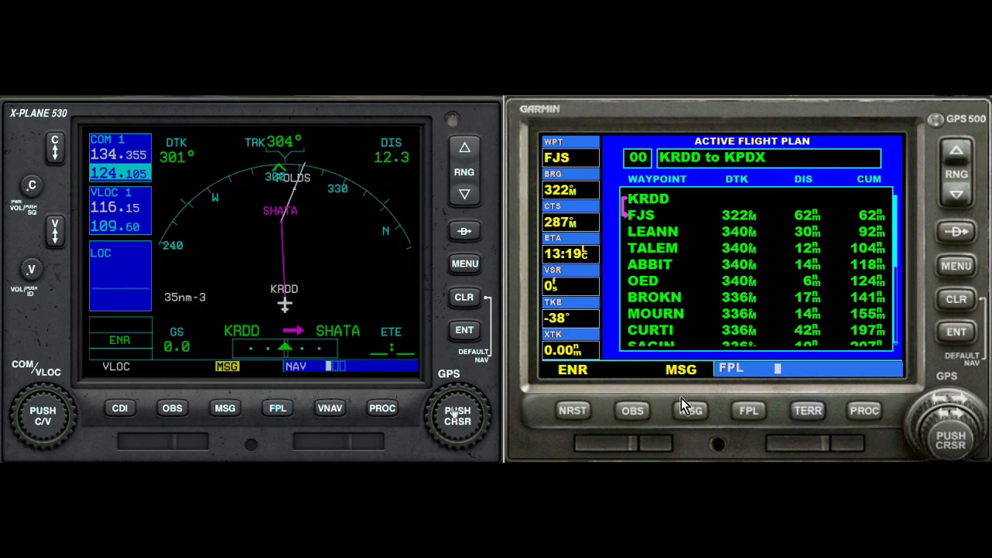
pyautogui.click(748, 409)
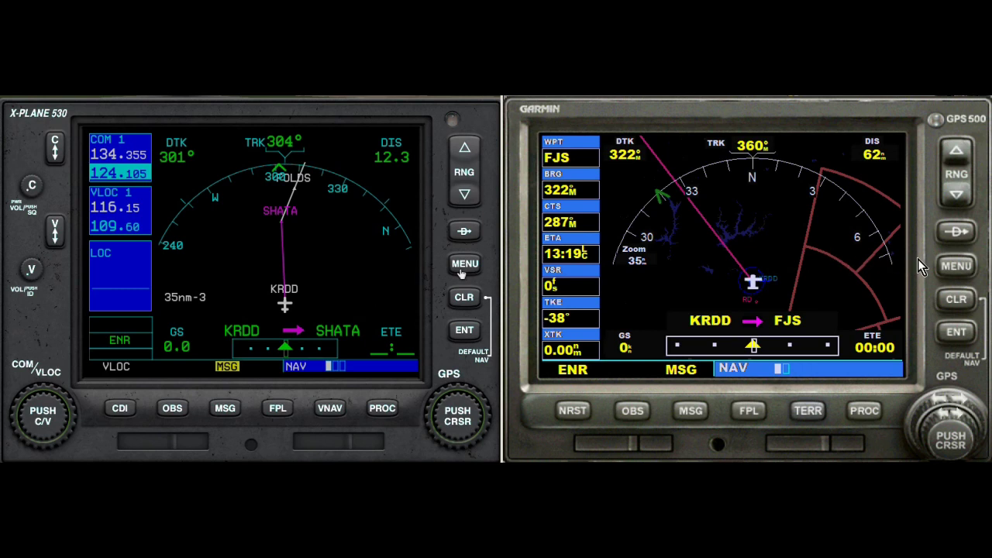
pyautogui.click(955, 301)
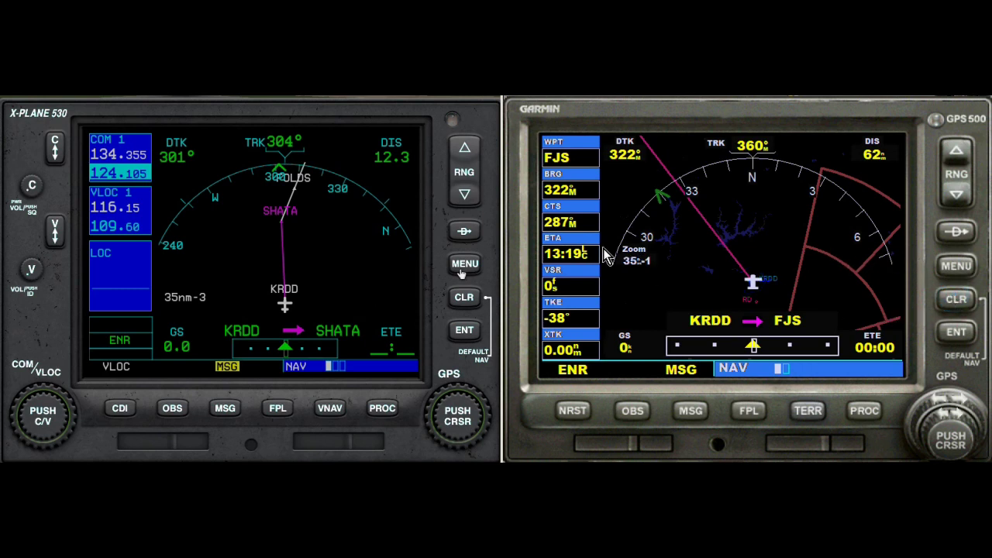
pyautogui.click(959, 301)
pyautogui.click(959, 301)
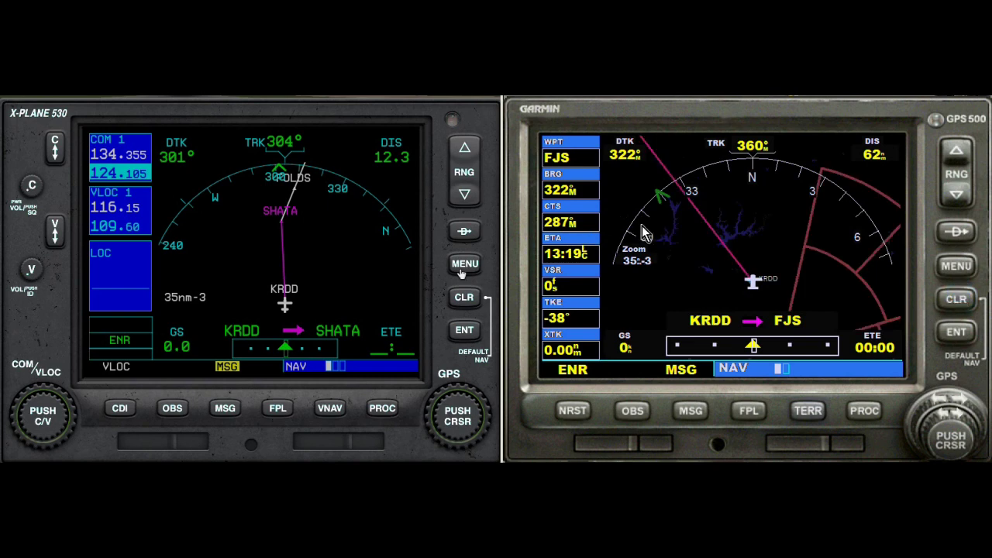
pyautogui.click(962, 300)
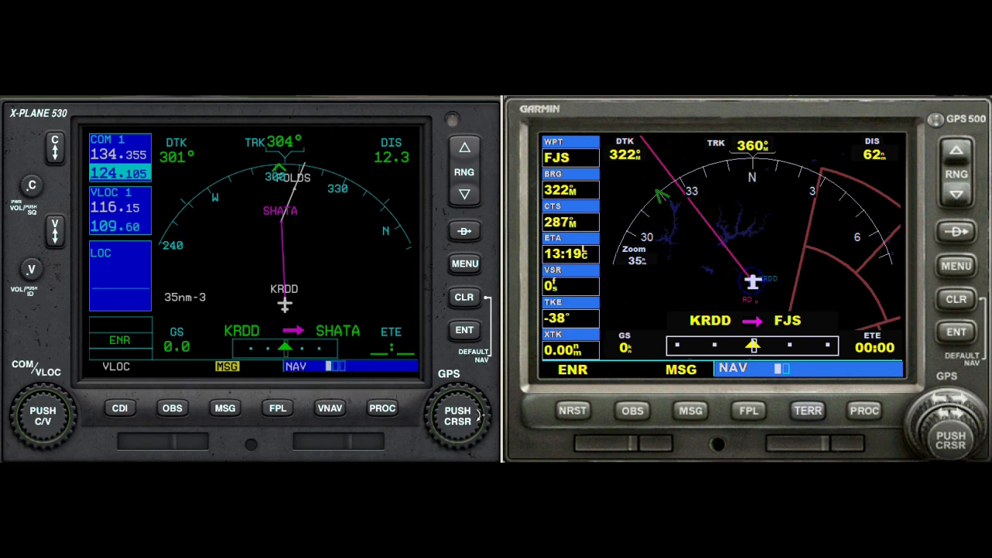
pyautogui.scroll(2, 480, 413)
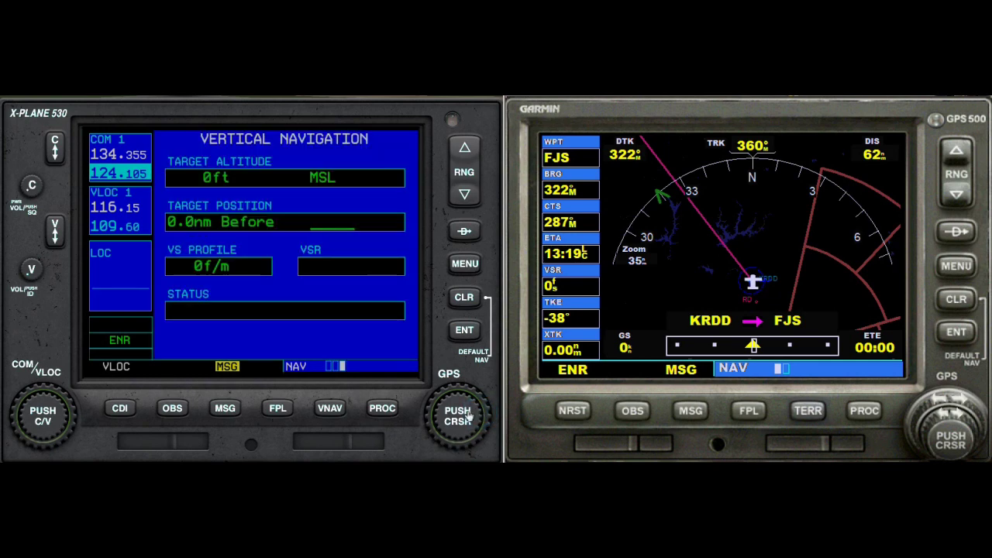
pyautogui.click(436, 413)
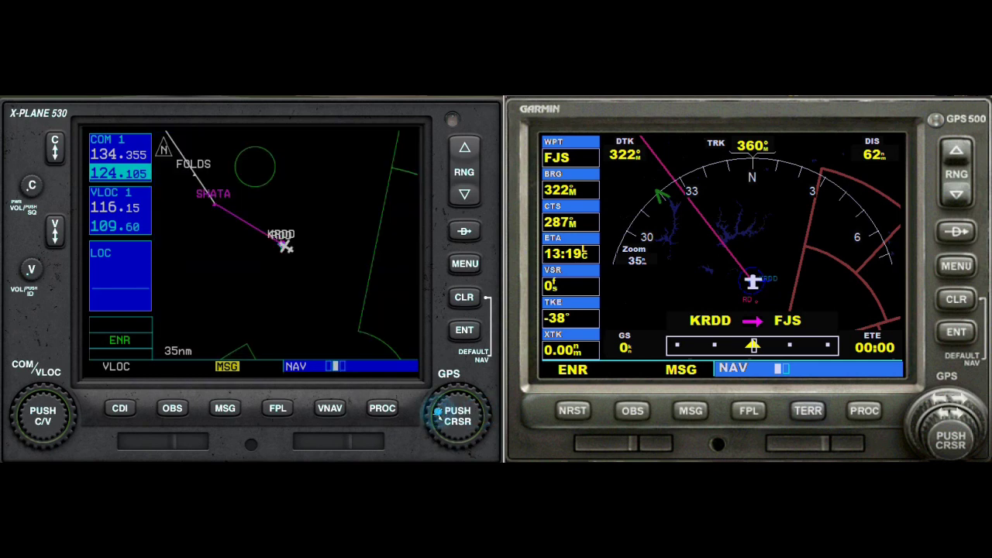
pyautogui.click(437, 413)
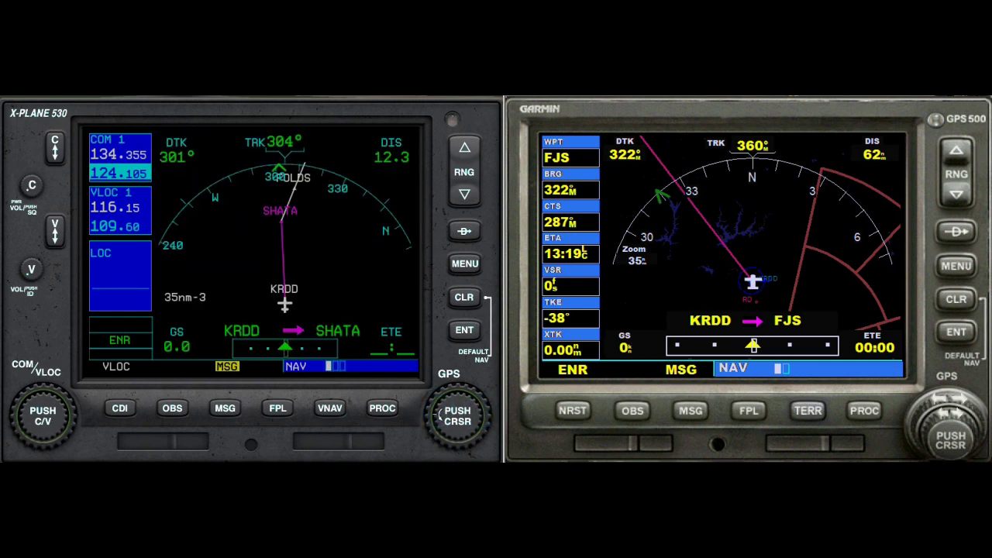
pyautogui.click(959, 418)
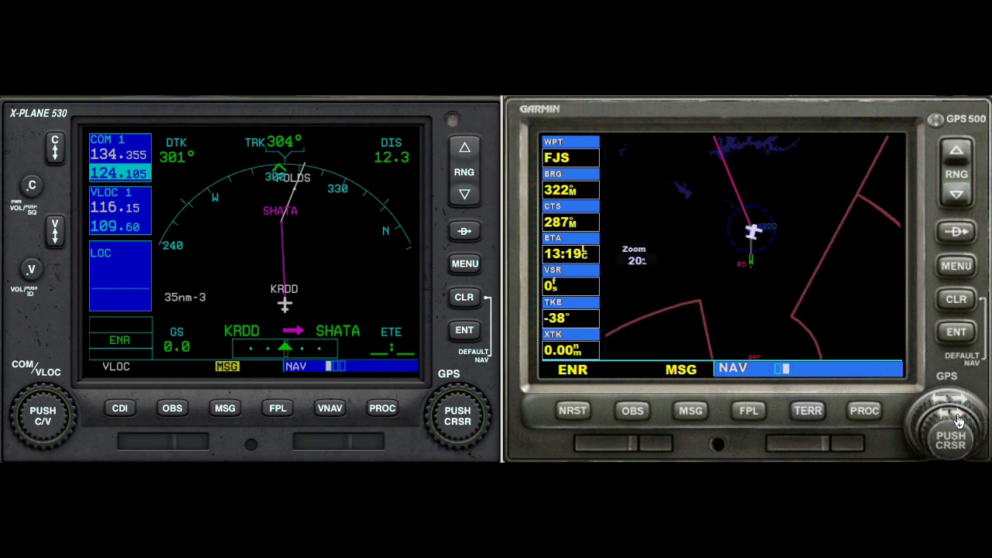
pyautogui.click(959, 418)
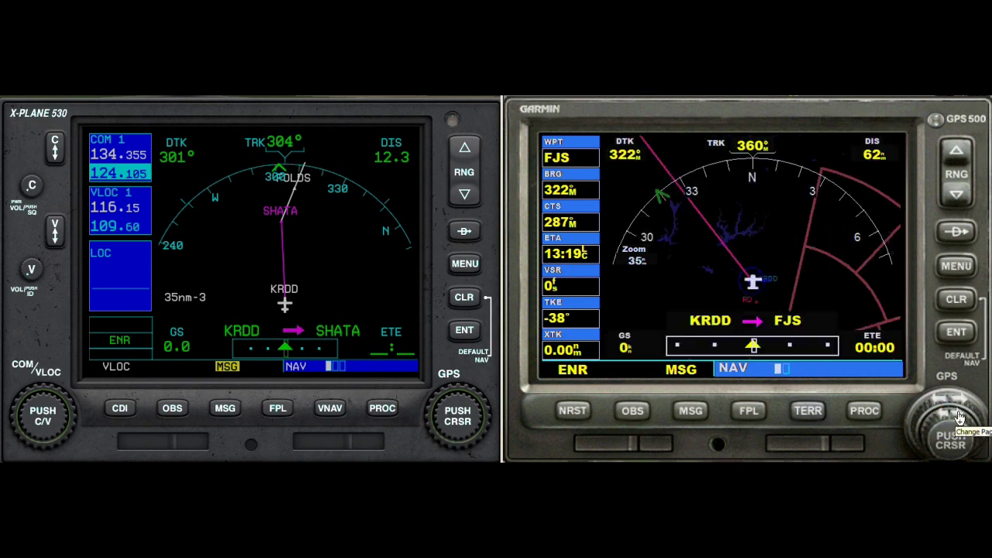
pyautogui.click(959, 418)
pyautogui.click(944, 417)
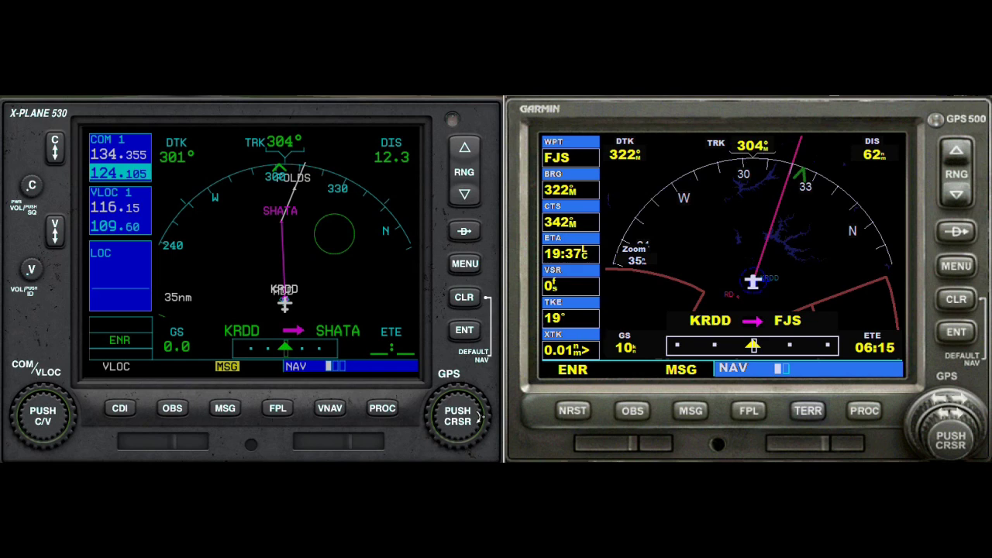
# Switch the 530 to its north-up map page and cycle declutter back to full detail.
pyautogui.click(478, 416)
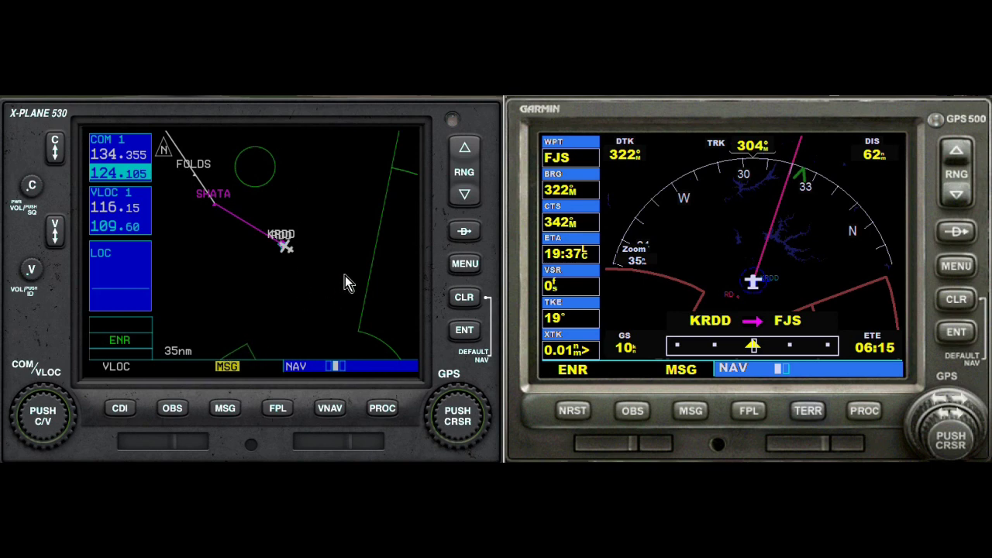
pyautogui.click(468, 298)
pyautogui.click(470, 300)
pyautogui.click(470, 300)
# Step the 530 map range through 10nm, 35nm, 20nm and 15nm, settling on 50nm.
pyautogui.click(465, 194)
pyautogui.click(465, 194)
pyautogui.click(465, 149)
pyautogui.click(465, 149)
pyautogui.click(465, 194)
pyautogui.click(468, 195)
pyautogui.click(465, 149)
pyautogui.click(465, 149)
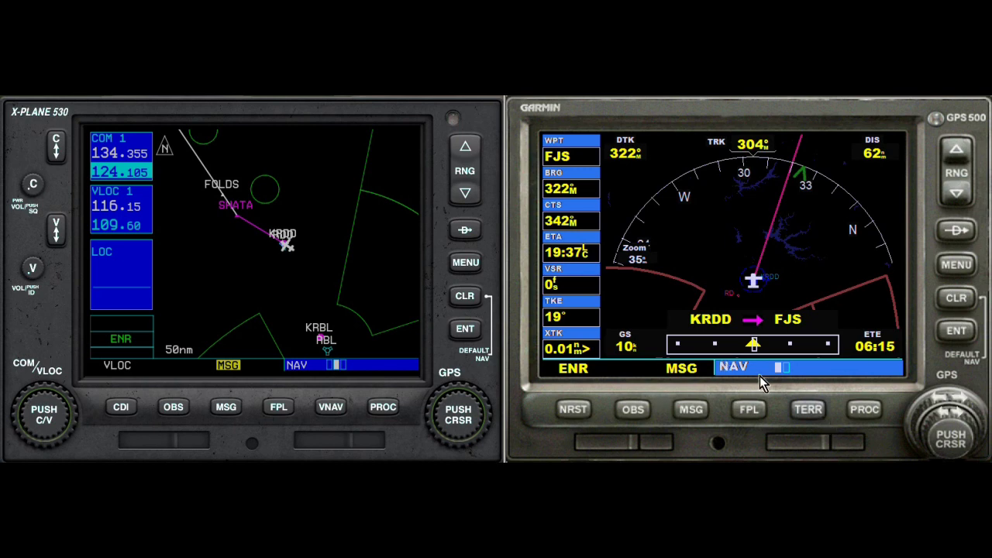
# Switch the GPS 500 to its map page and cycle declutter back to full detail.
pyautogui.click(960, 417)
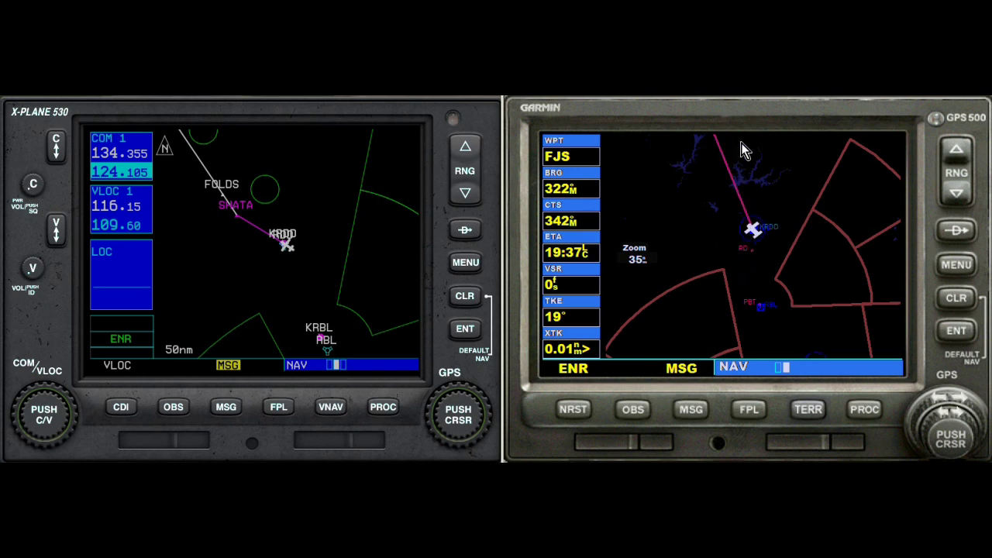
pyautogui.click(958, 299)
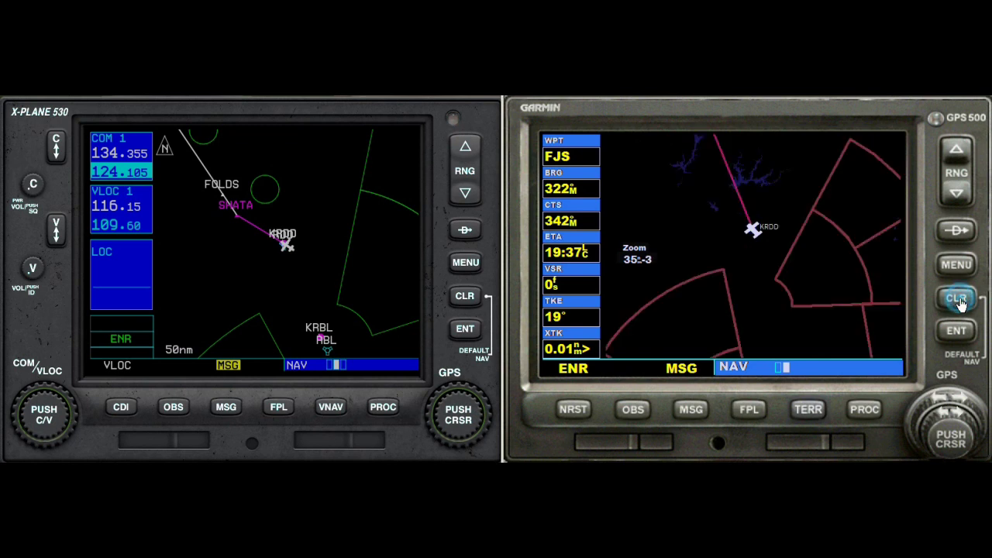
pyautogui.click(958, 299)
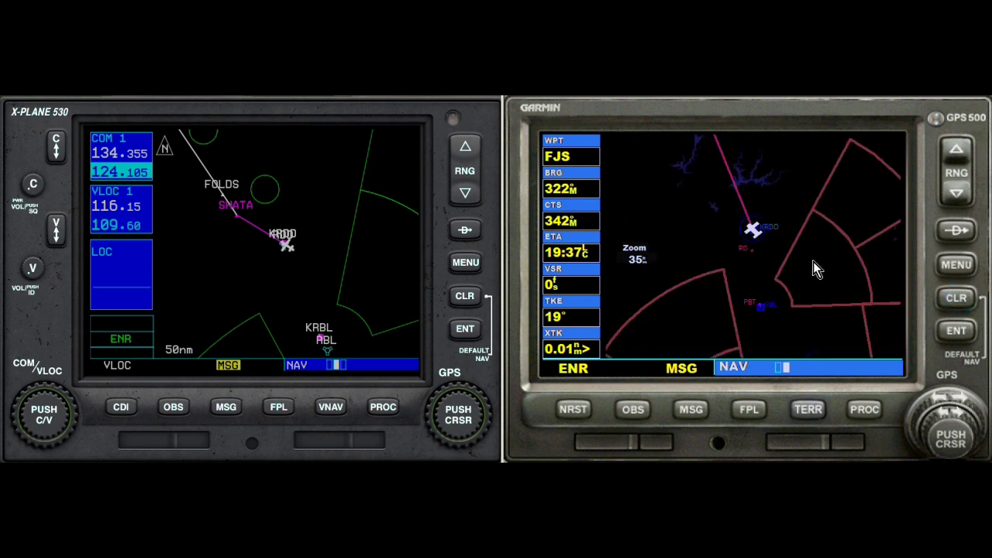
# Zoom the GPS 500 map out to 500 and widen the 530 map to 200nm.
pyautogui.click(956, 150)
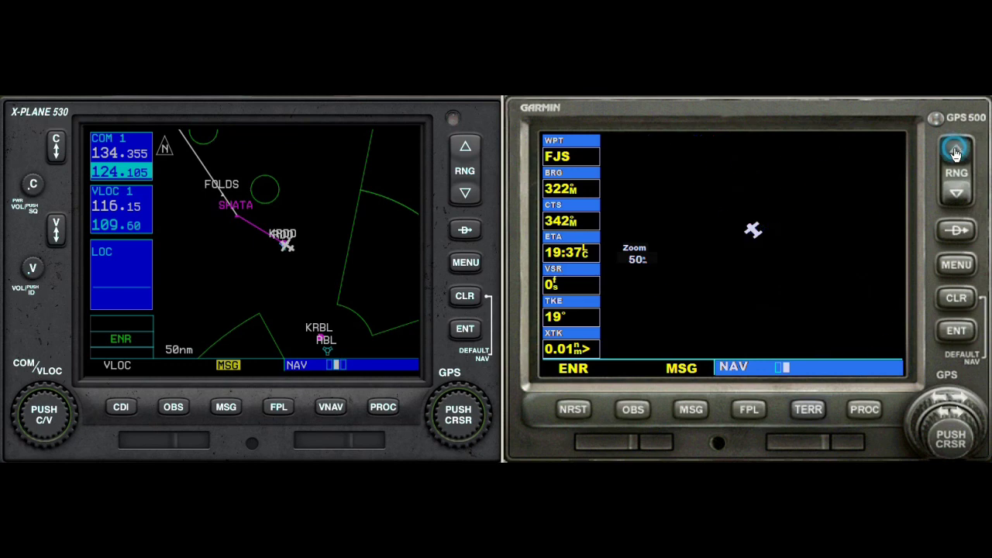
pyautogui.click(956, 152)
pyautogui.click(956, 152)
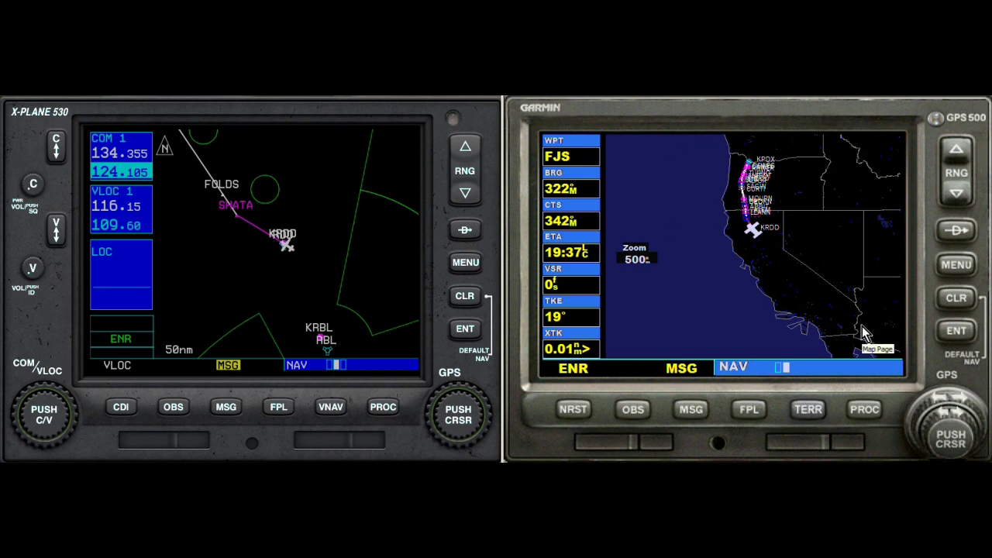
pyautogui.click(464, 145)
pyautogui.click(465, 145)
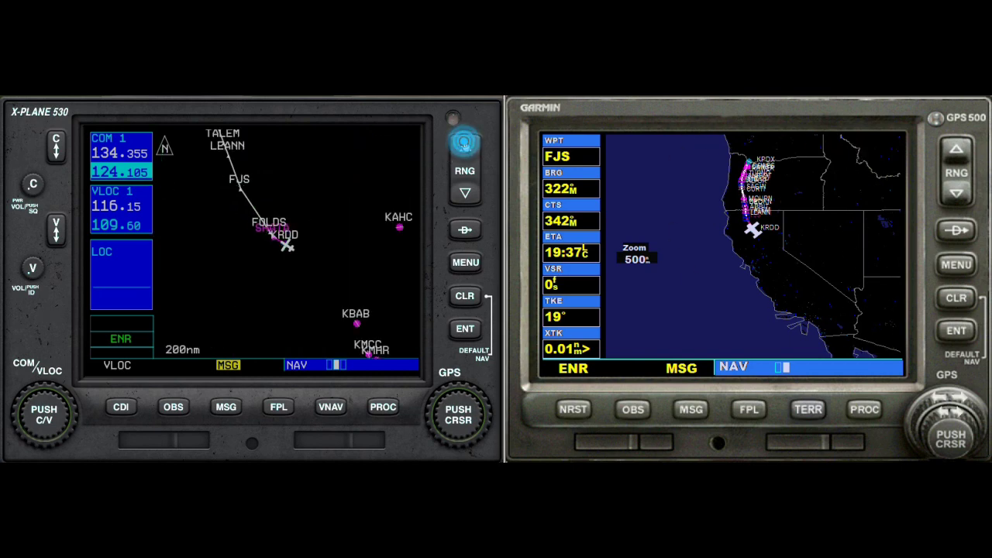